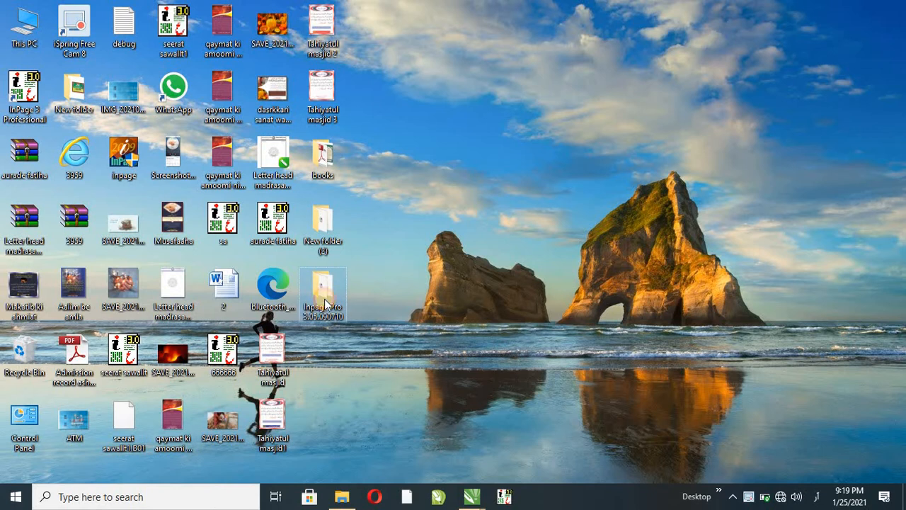
Open the Inpage Pro 3.05.090710 folder from the desktop and maximize its window.
double_click(324, 297)
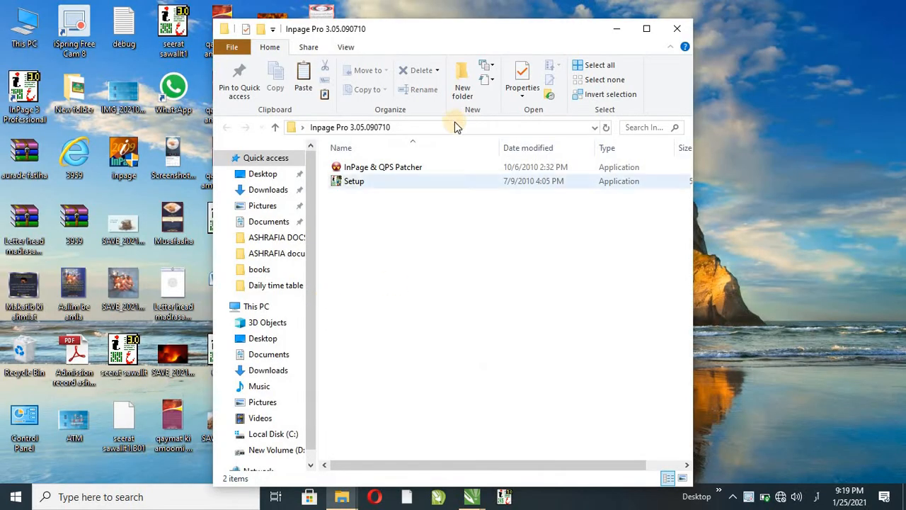
drag(454, 33, 469, 30)
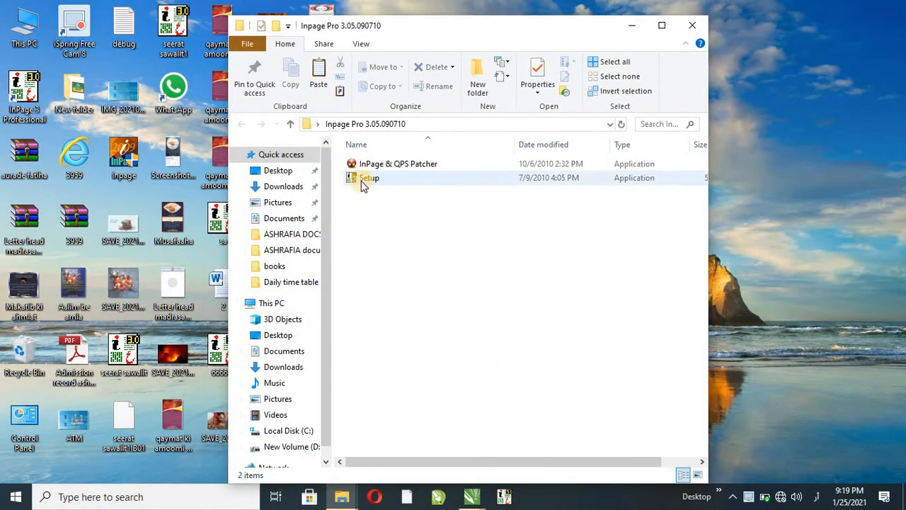
click(662, 25)
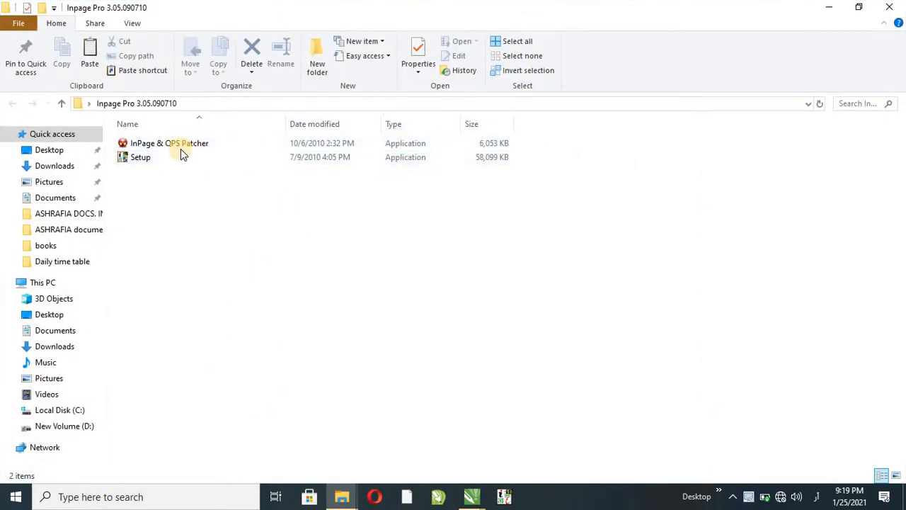
Set the Setup application's properties to run in compatibility mode for Windows 7 and apply them.
double_click(146, 158)
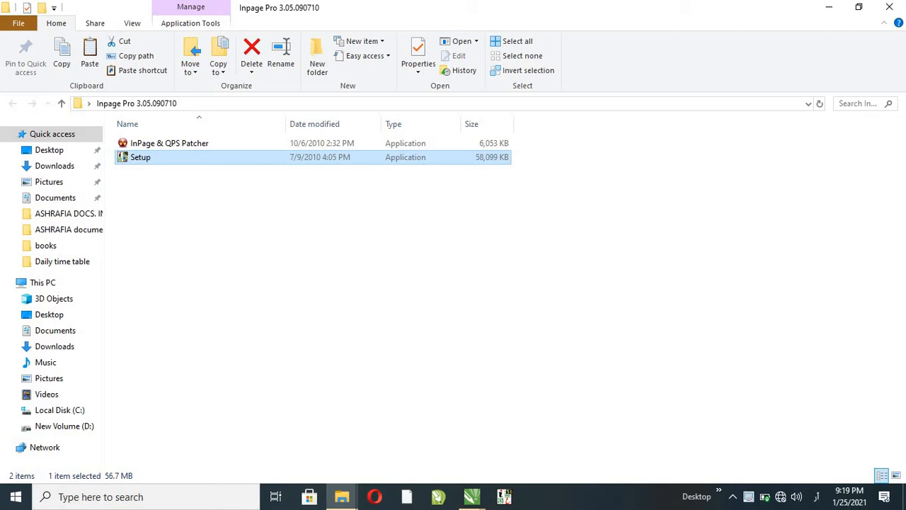
right_click(140, 156)
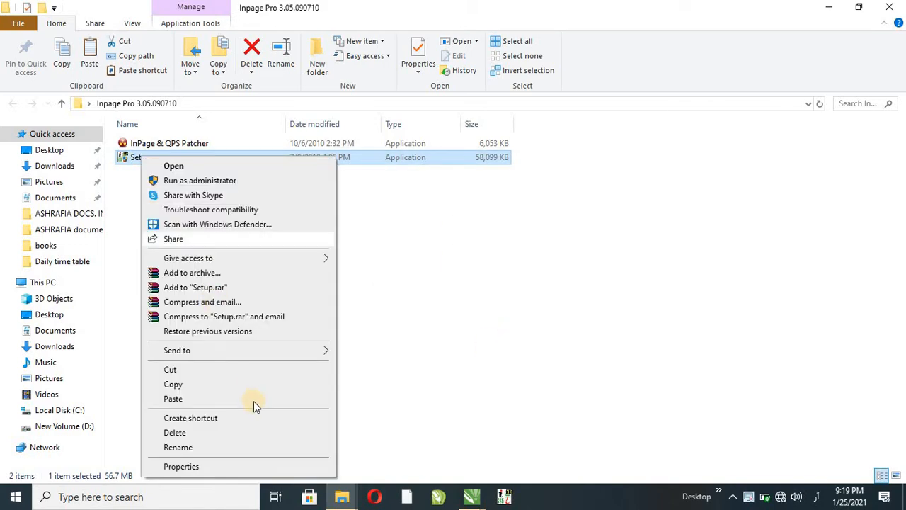
click(193, 465)
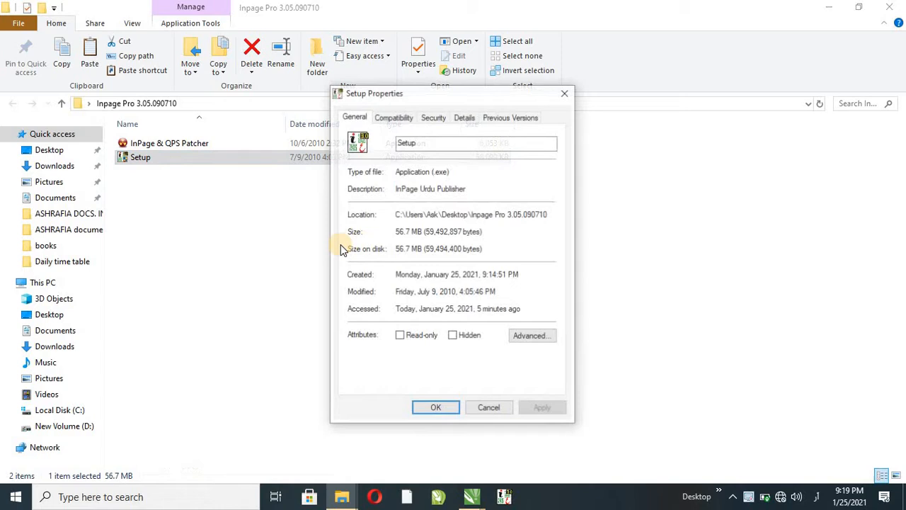
click(388, 119)
click(358, 206)
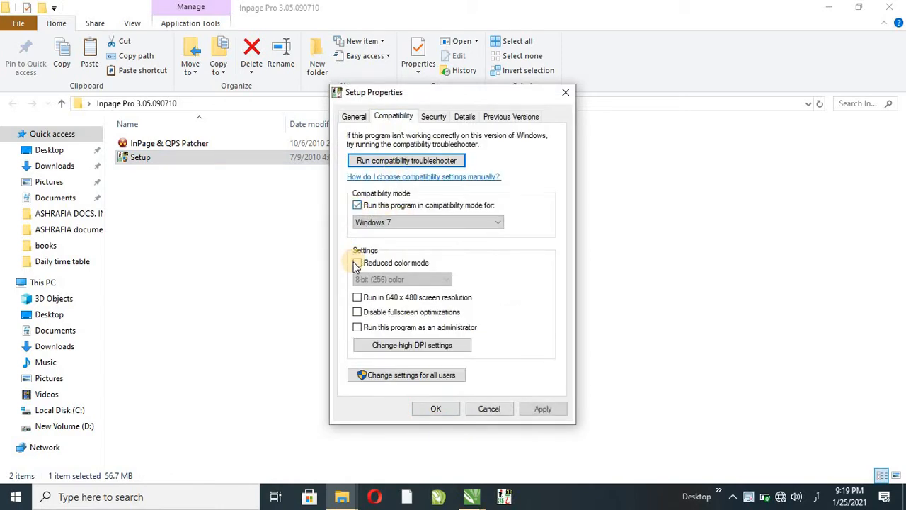
click(384, 226)
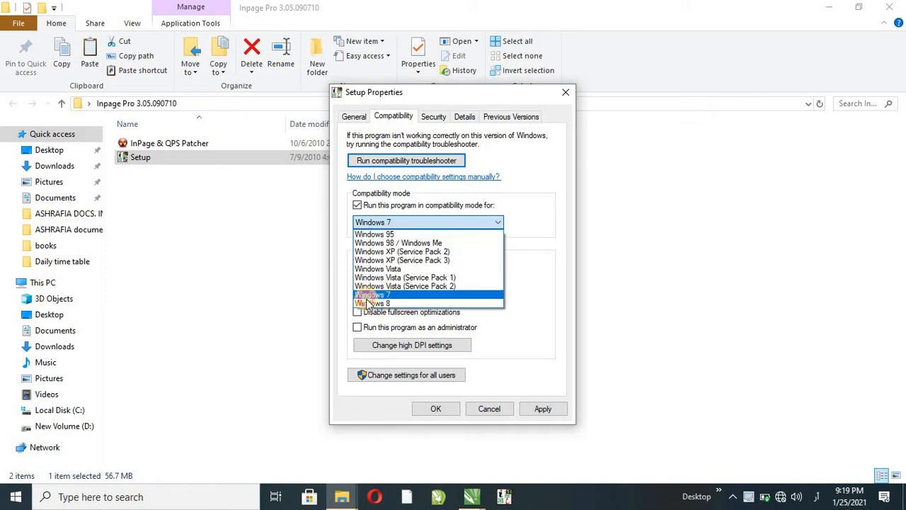
click(385, 295)
click(441, 410)
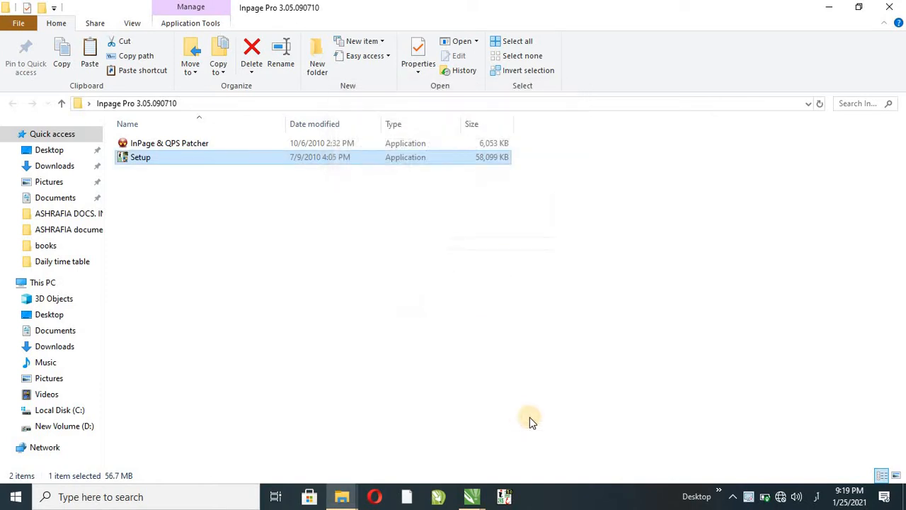
Run the InPage 3 Professional setup over the existing copy, accepting the license agreement and keeping the default install and shortcut options.
double_click(160, 161)
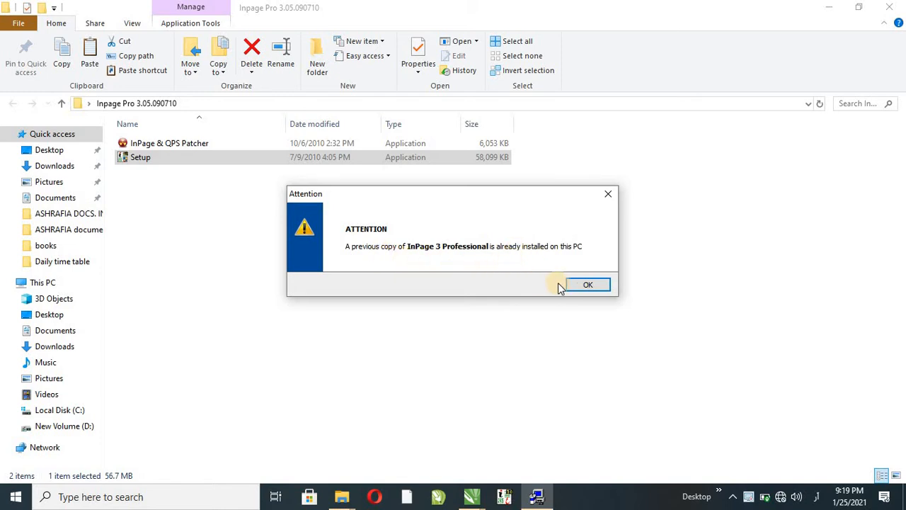
click(587, 287)
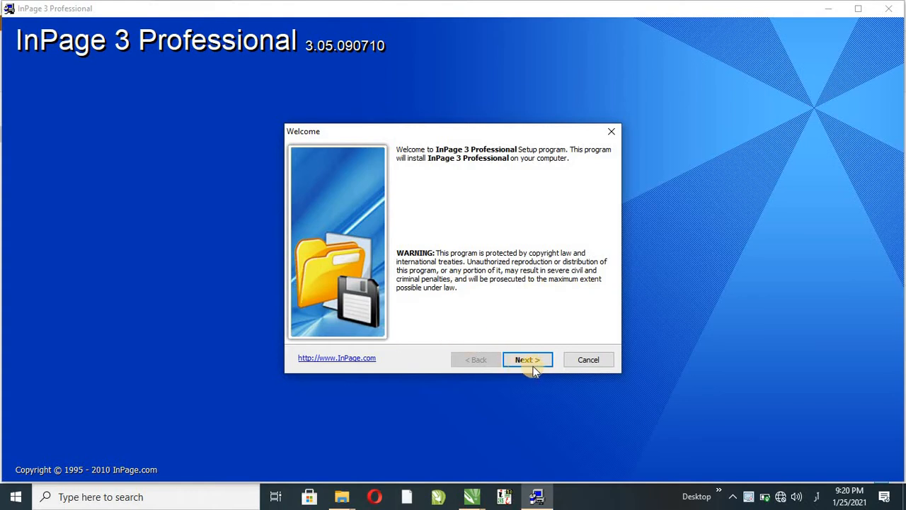
click(528, 360)
click(334, 321)
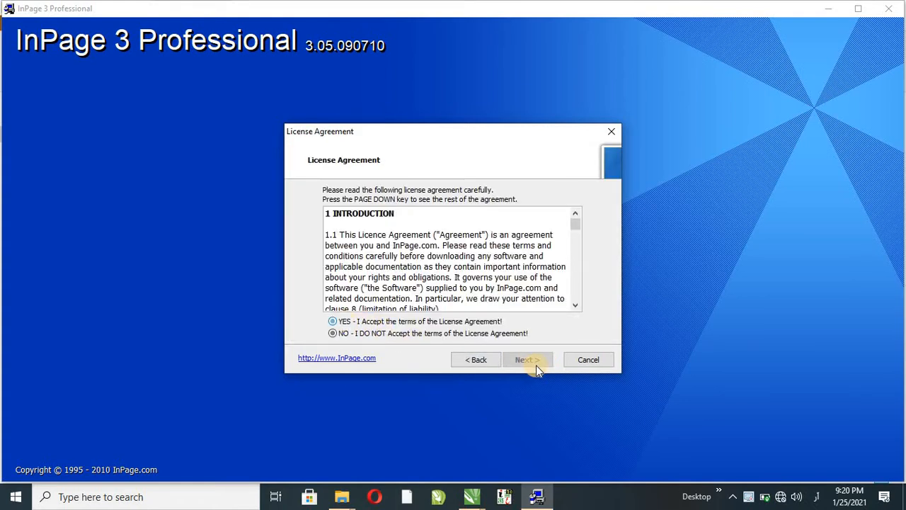
click(537, 362)
click(519, 361)
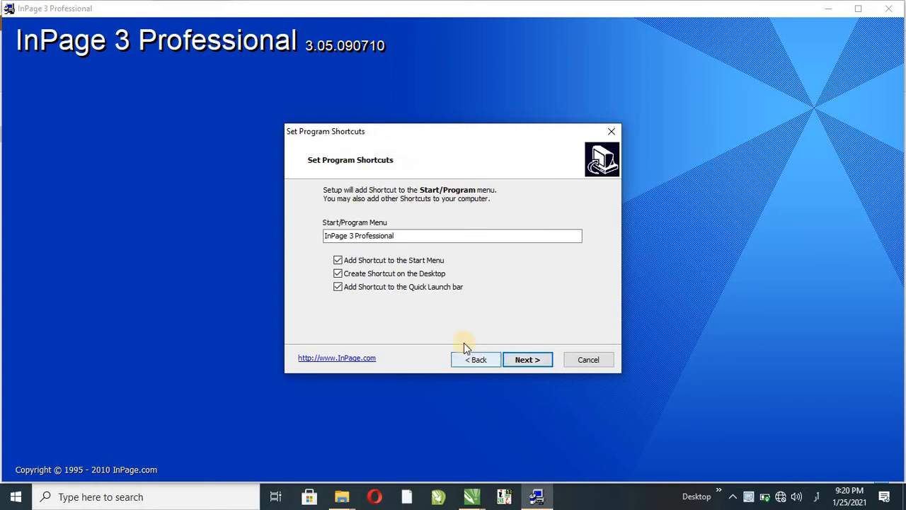
click(528, 359)
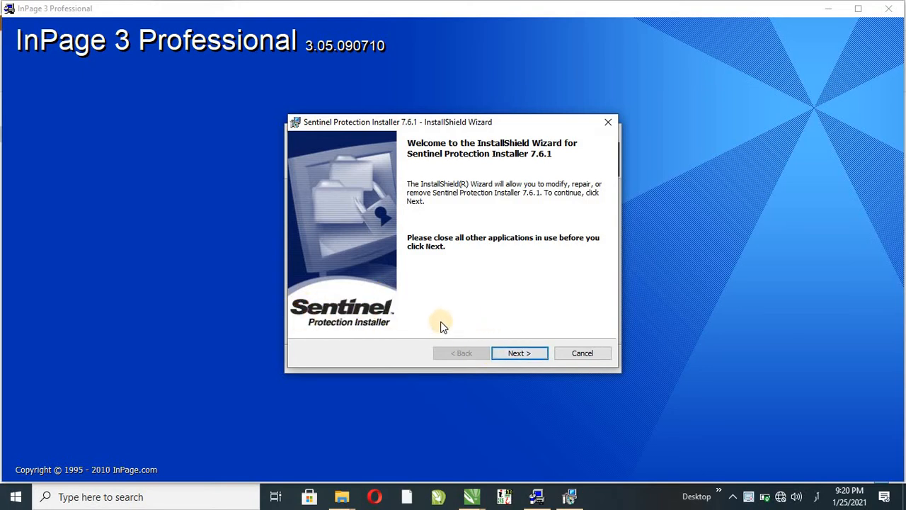
Complete the Sentinel Protection Installer 7.6.1 wizard with the Modify option.
click(521, 354)
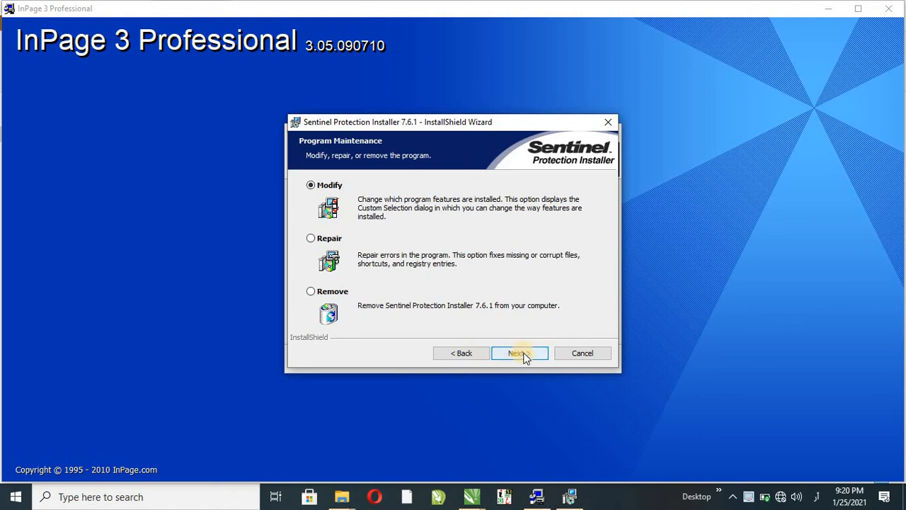
click(523, 354)
click(515, 356)
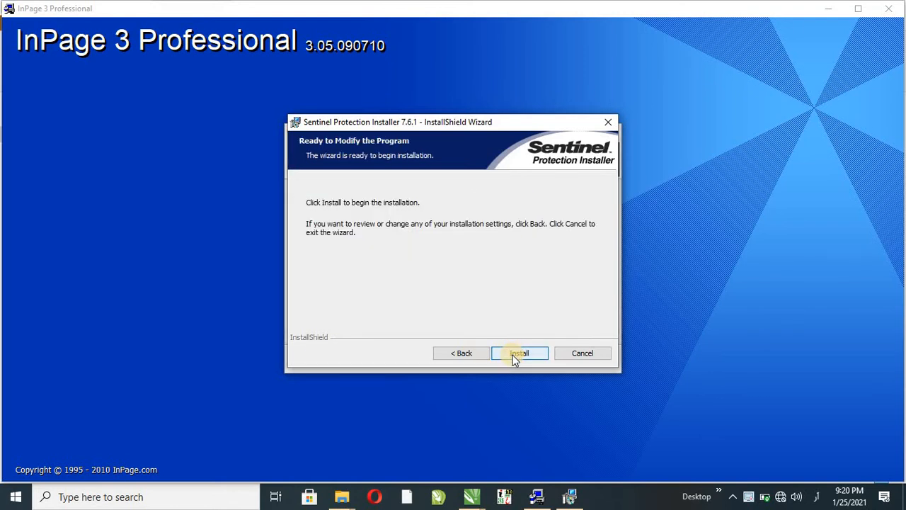
click(515, 356)
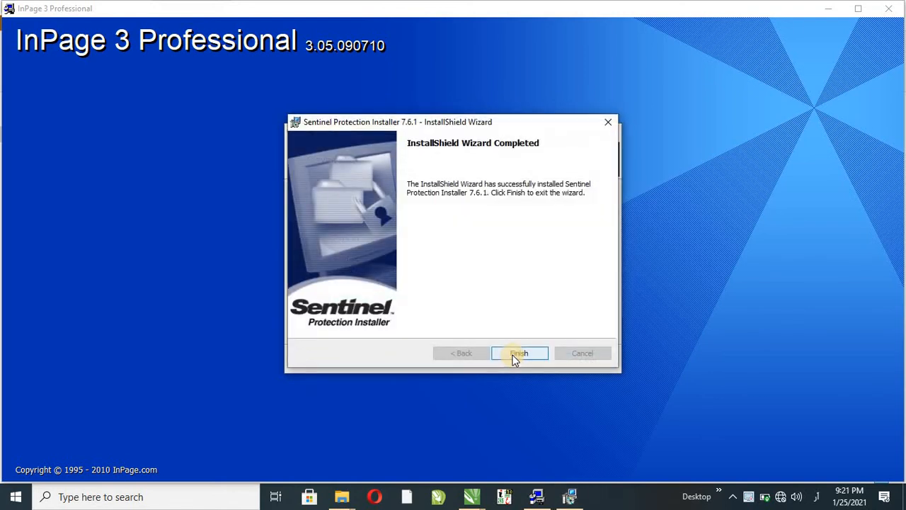
click(517, 354)
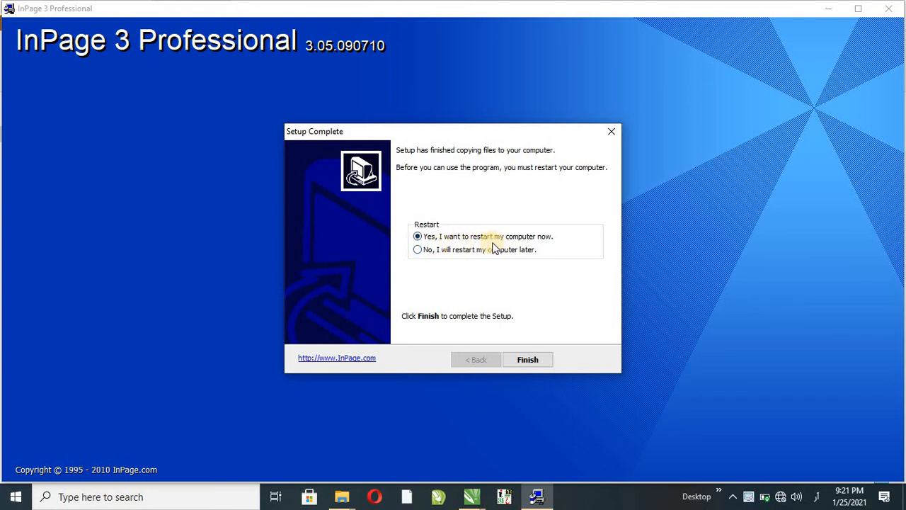
Finish the InPage setup with the option "No, I will restart my computer later" and minimize the folder window.
click(423, 250)
click(528, 360)
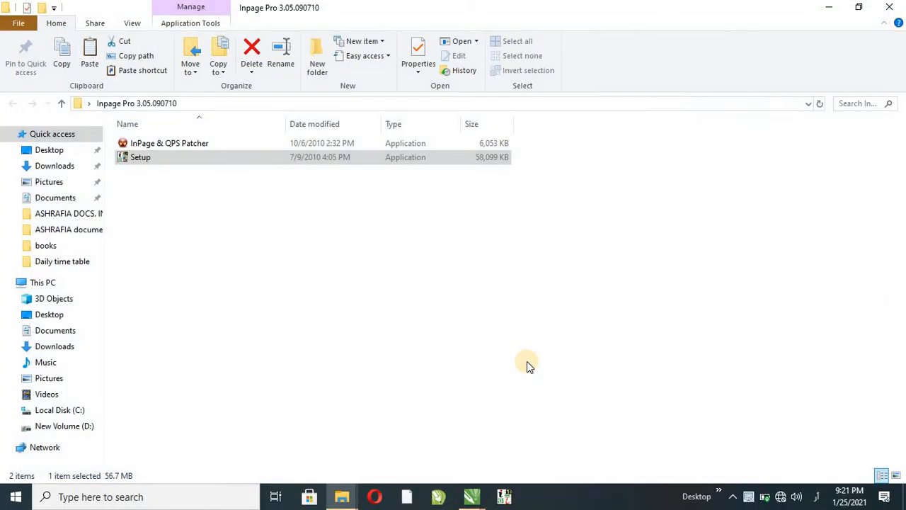
click(830, 7)
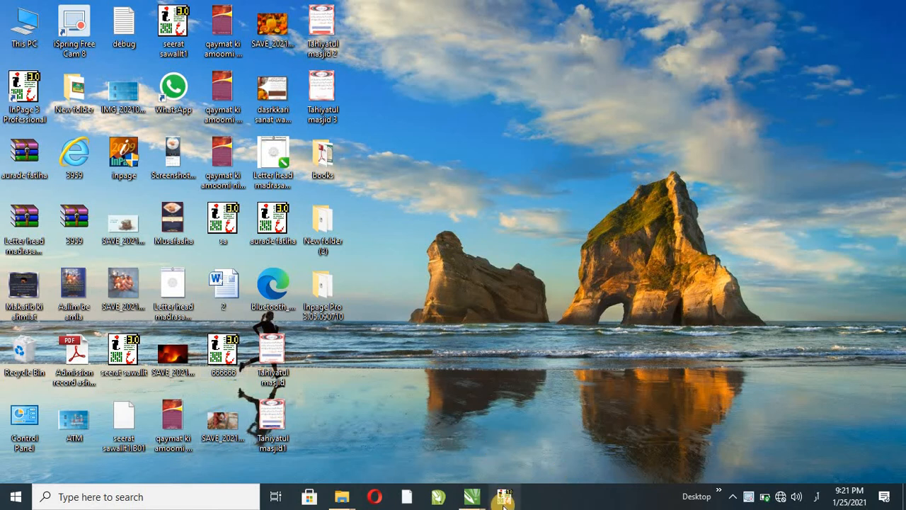
Restore the Inpage Pro folder and run InPage & QPS Patcher with sound off and the type set to Full.
mouse_move(344, 495)
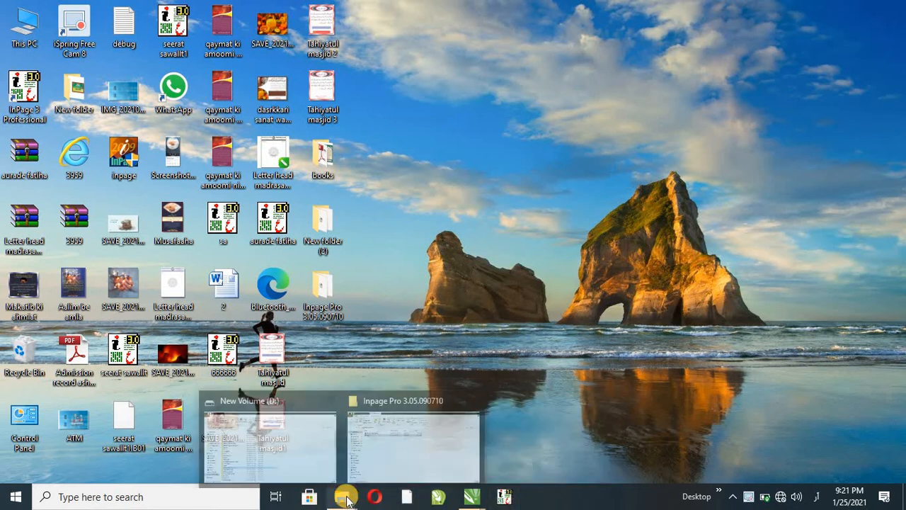
click(370, 446)
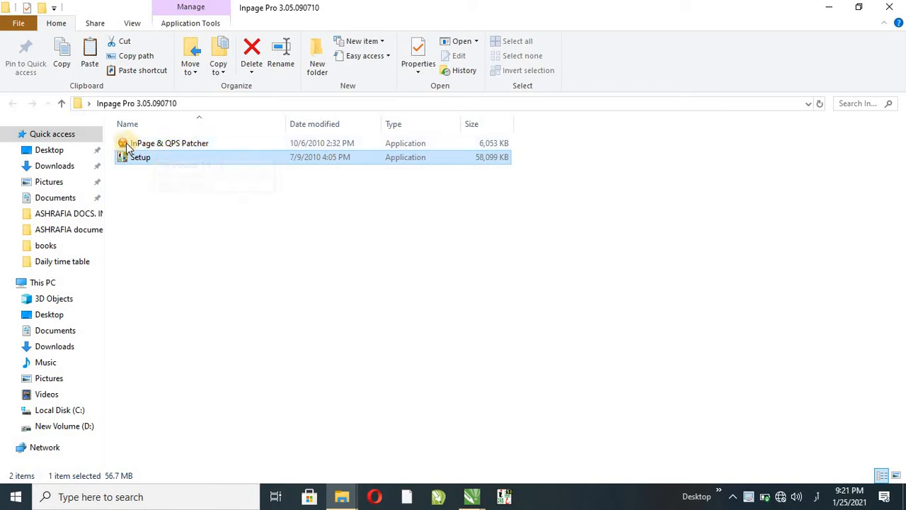
double_click(125, 145)
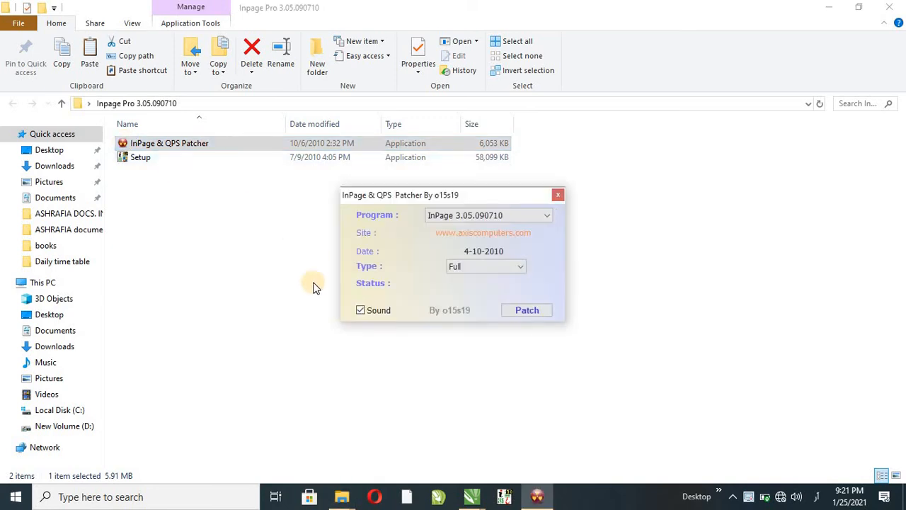
click(361, 311)
click(496, 266)
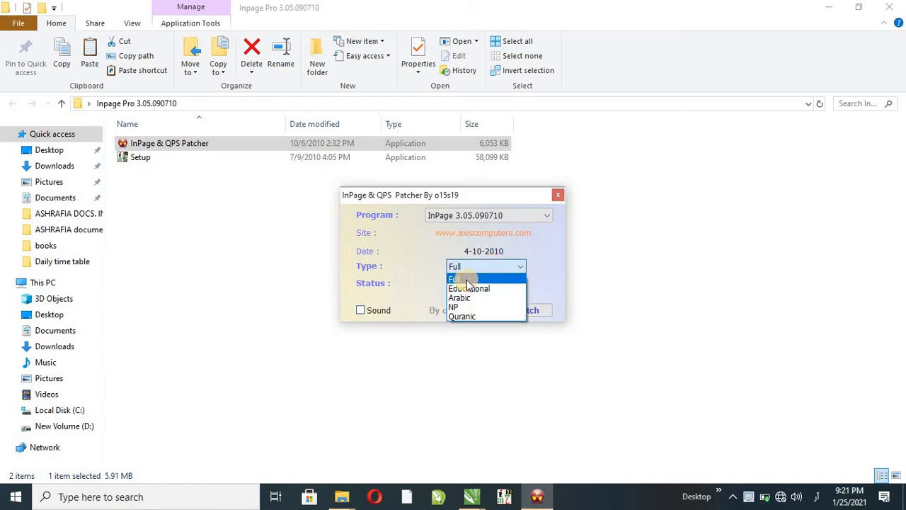
click(467, 282)
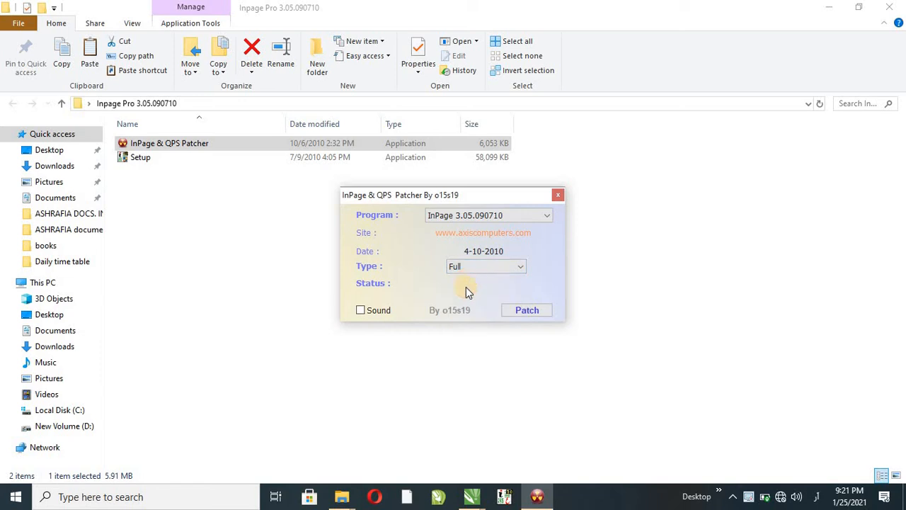
Start patching, continue despite the program version mismatch, and select the InPage application as the target file.
click(527, 310)
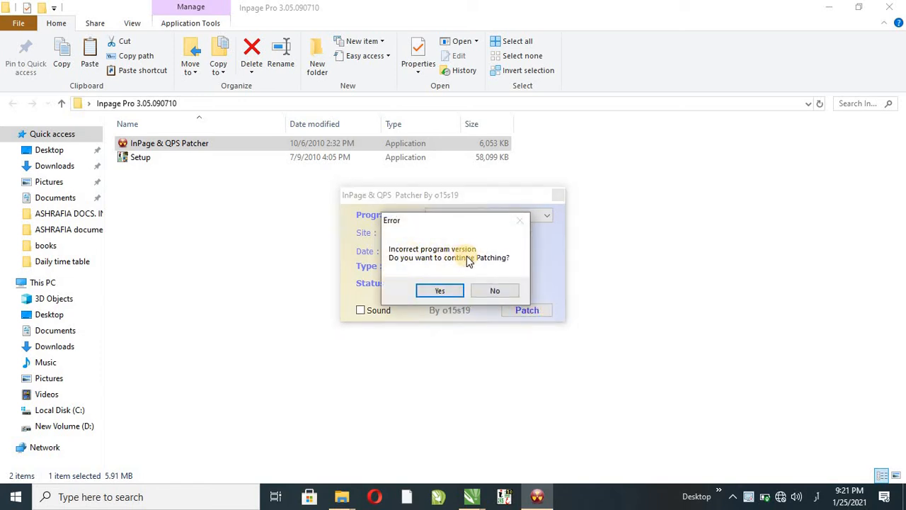
click(434, 293)
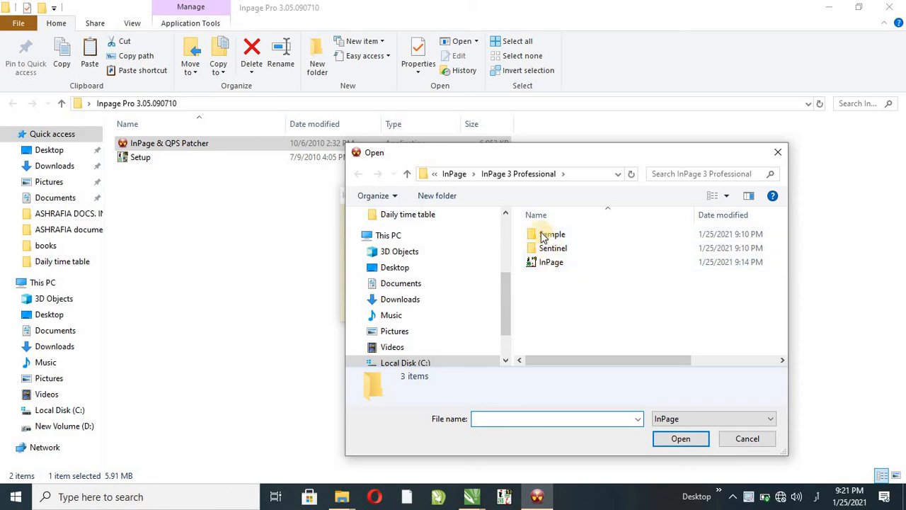
click(533, 266)
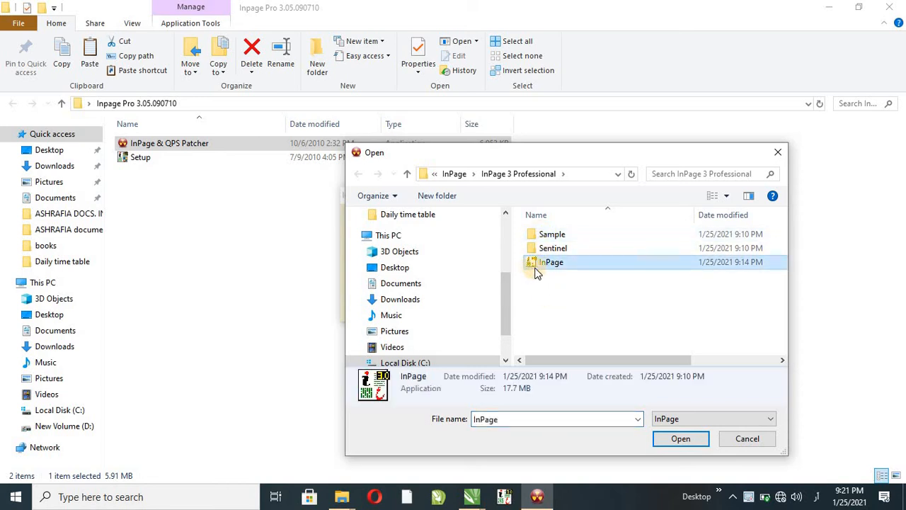
Browse from Local Disk (C:) to Program Files (x86)\InPage\InPage 3 Professional and open the InPage application for patching.
drag(508, 296, 508, 340)
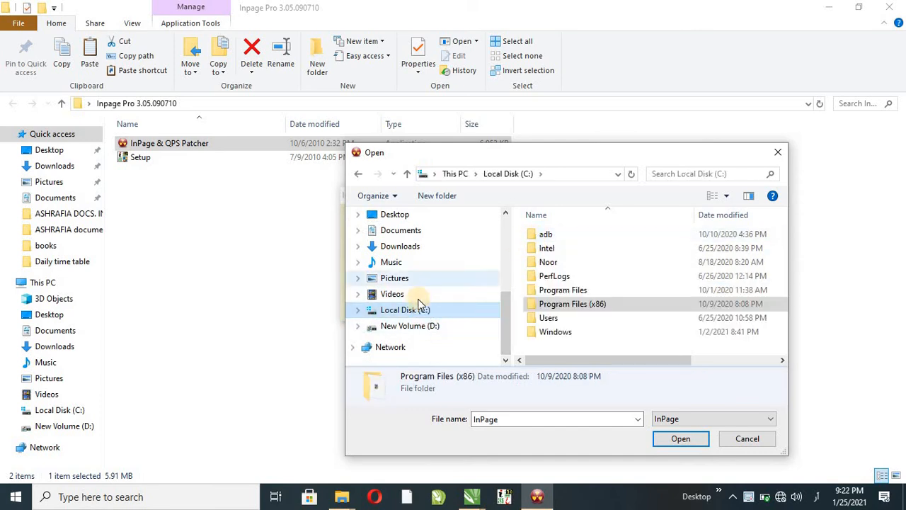
double_click(549, 312)
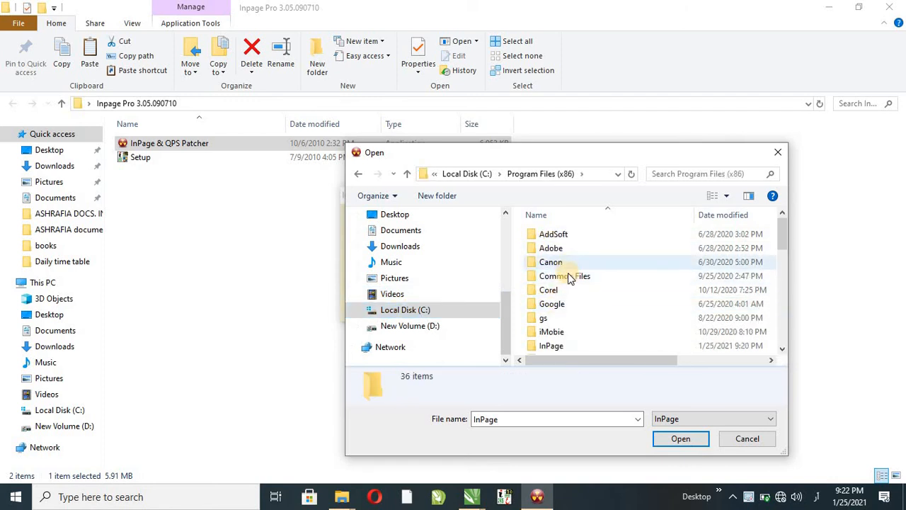
scroll(568, 315, down, 1)
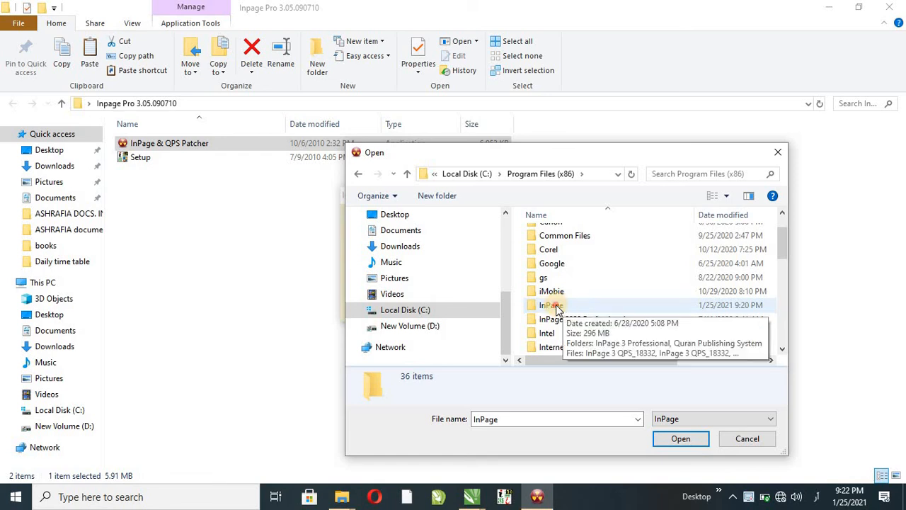
double_click(555, 306)
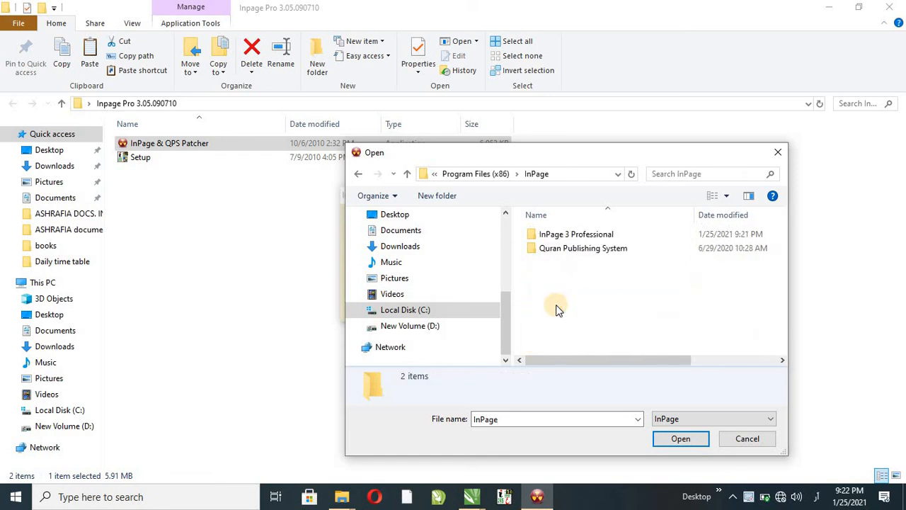
double_click(564, 238)
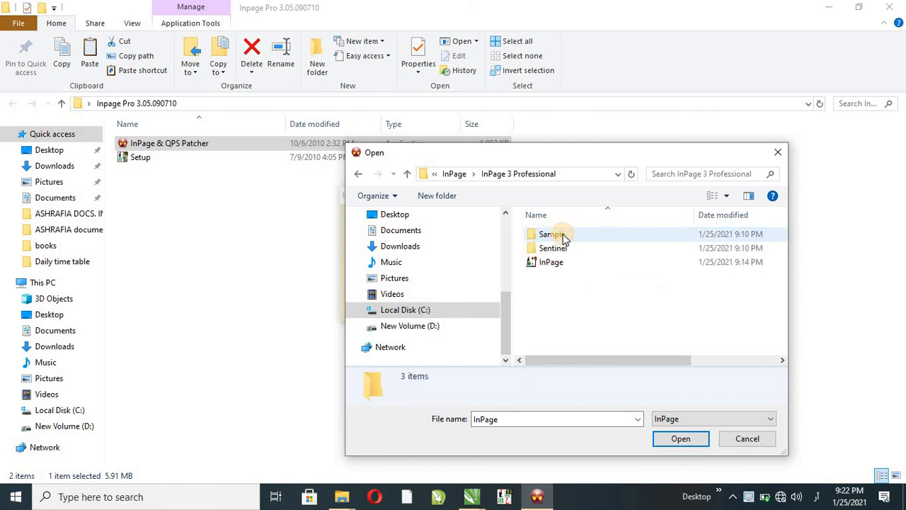
click(539, 268)
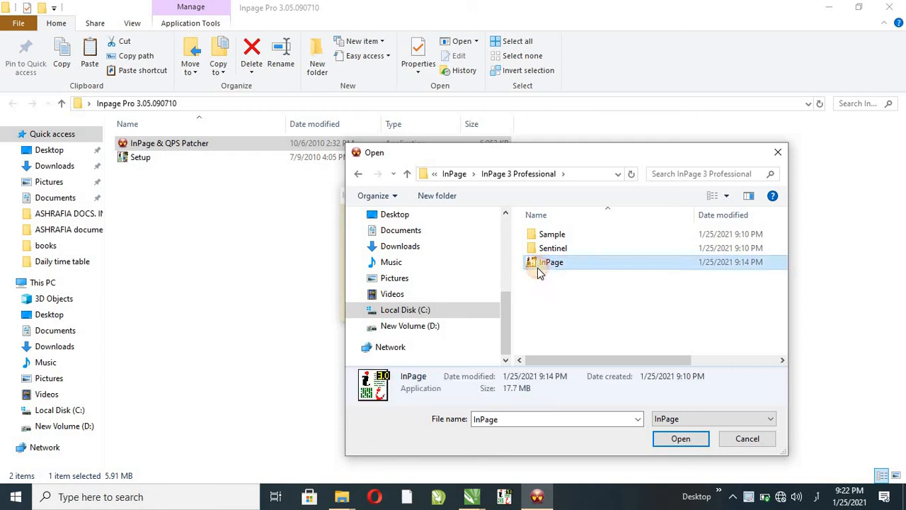
click(675, 439)
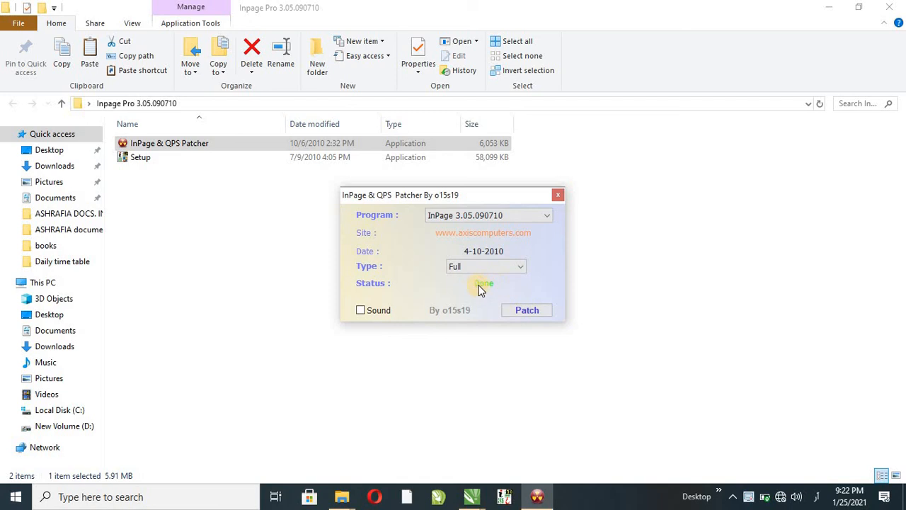
Close the patcher and the Inpage Pro folder window.
click(558, 194)
click(889, 7)
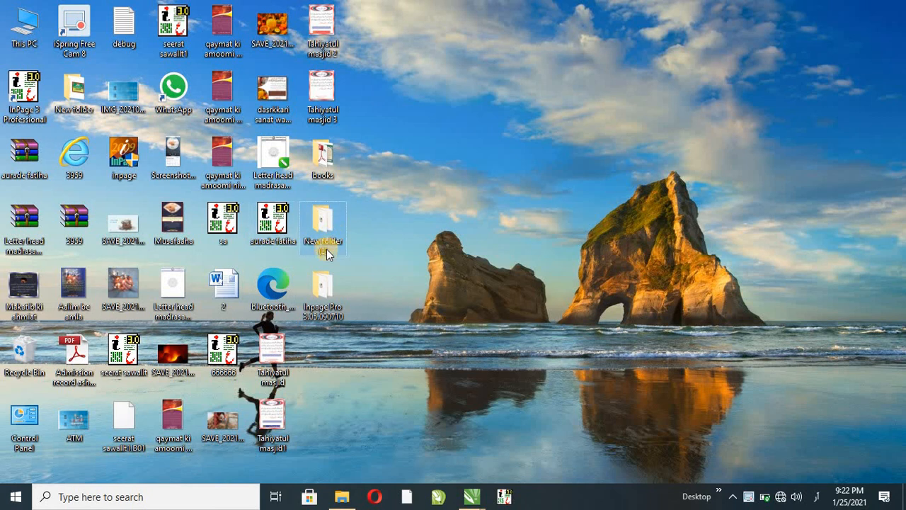
Bring up the desktop's context options.
right_click(553, 113)
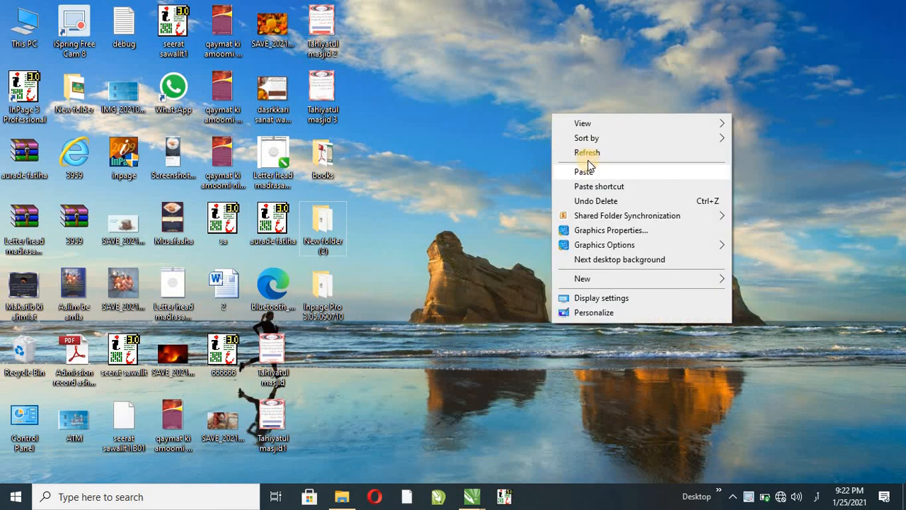